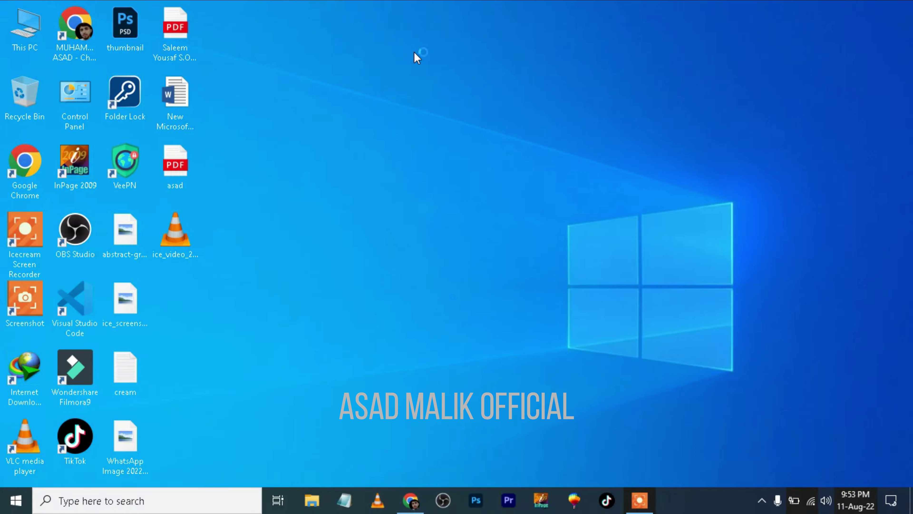
View the resume PDF in the browser and dismiss the import prompt
{"action": "double_click", "coordinate": [158, 20]}
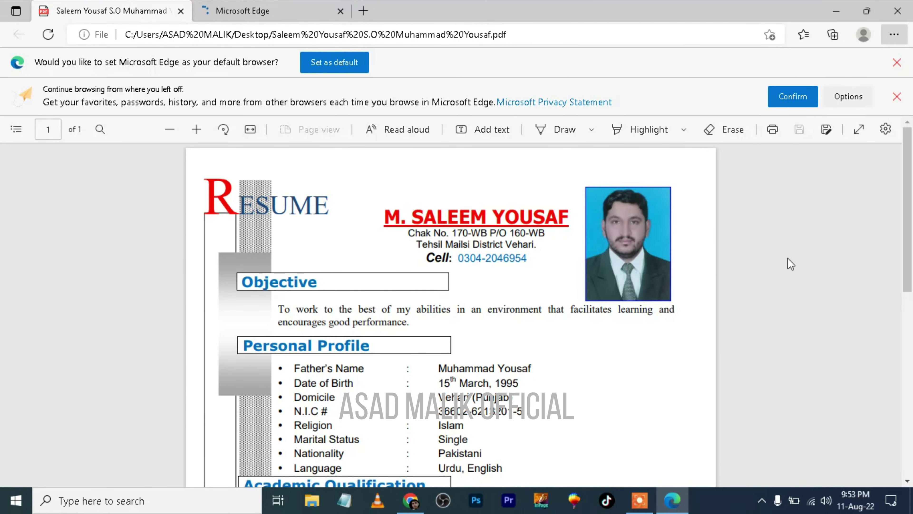
{"action": "mouse_move", "coordinate": [908, 220]}
{"action": "left_mouse_down"}
{"action": "mouse_move", "coordinate": [912, 435]}
{"action": "mouse_move", "coordinate": [864, 172]}
{"action": "left_mouse_up"}
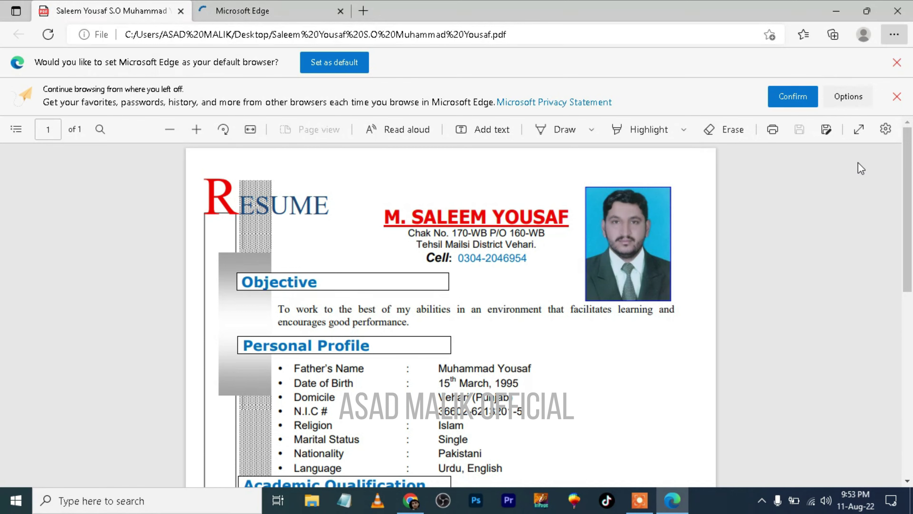
{"action": "left_click", "coordinate": [898, 96]}
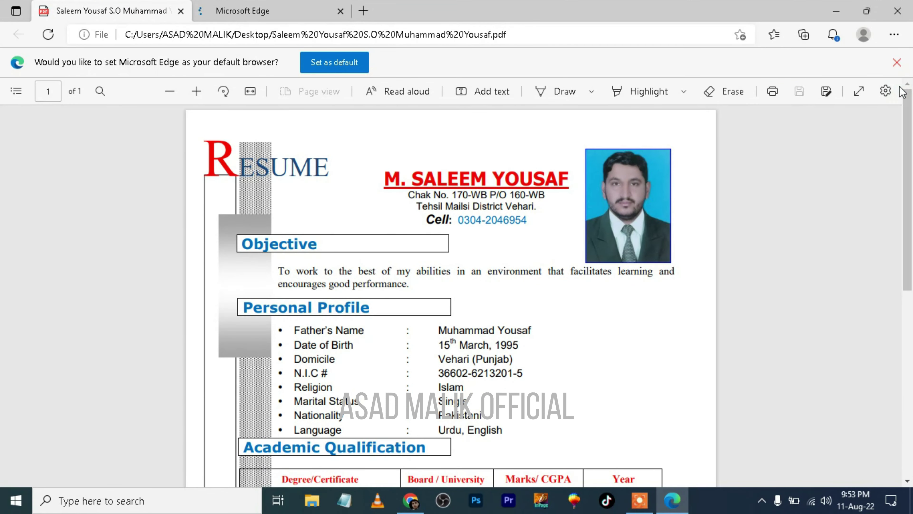
Close the browser and open the resume PDF with Word (desktop)
{"action": "left_click", "coordinate": [909, 8]}
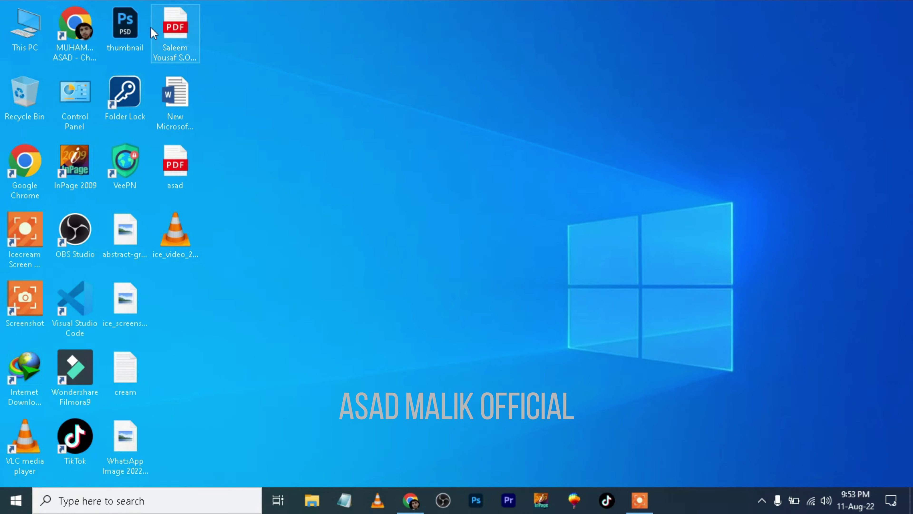
{"action": "right_click", "coordinate": [179, 31]}
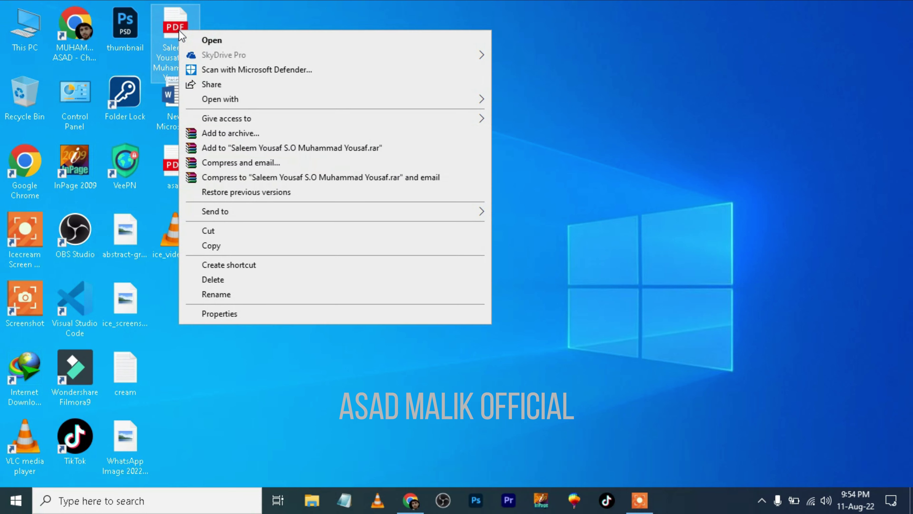
{"action": "mouse_move", "coordinate": [221, 99]}
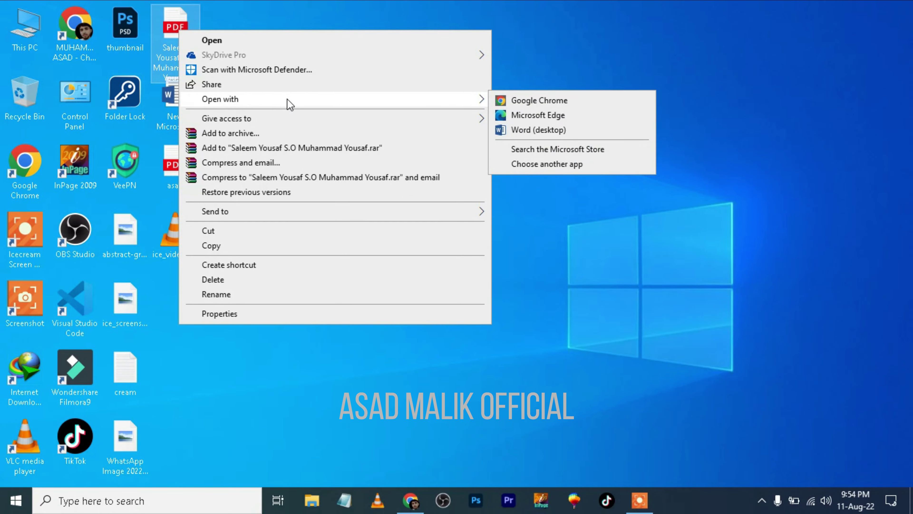
{"action": "left_click", "coordinate": [503, 133]}
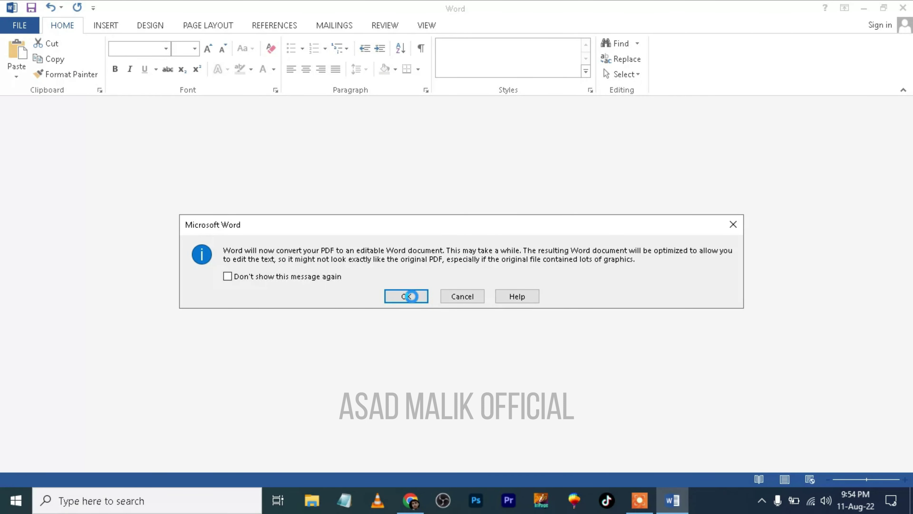
Accept the PDF conversion, dismiss the activation notice, and zoom out to 40%
{"action": "left_click", "coordinate": [406, 296]}
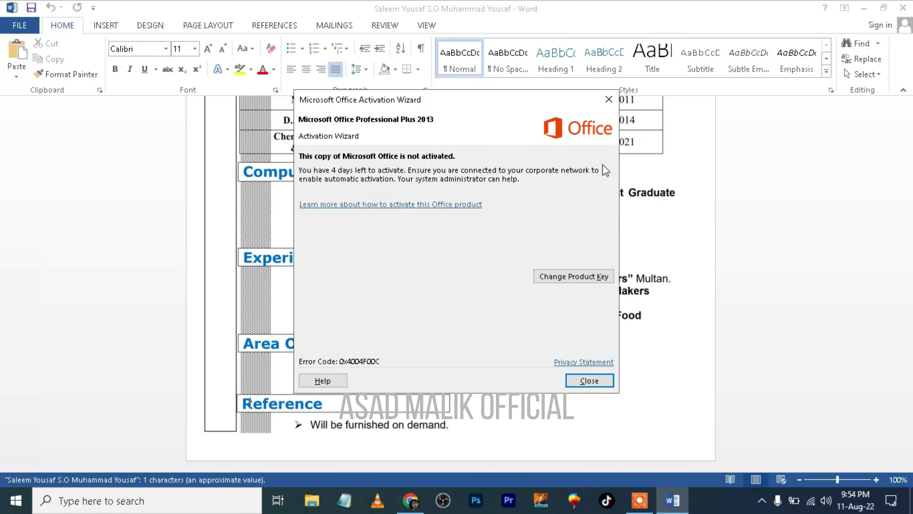
{"action": "left_click", "coordinate": [589, 380]}
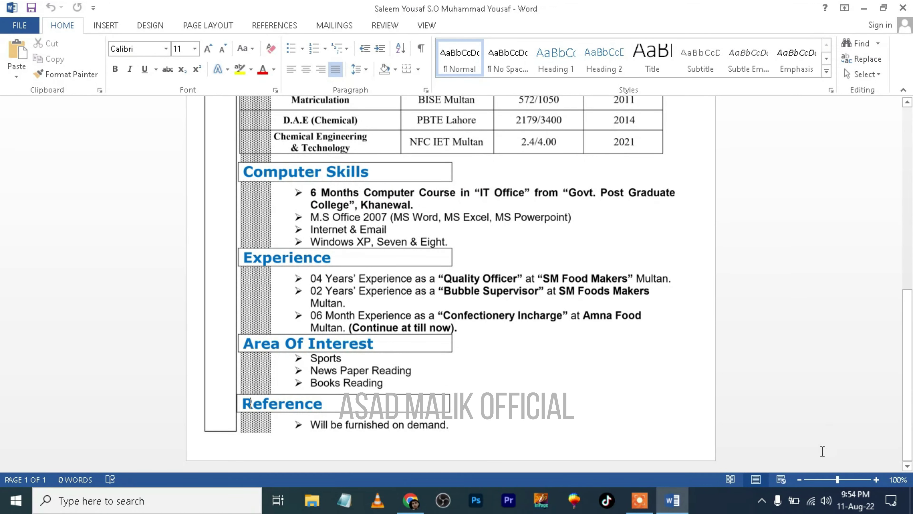
{"action": "left_click", "coordinate": [798, 480]}
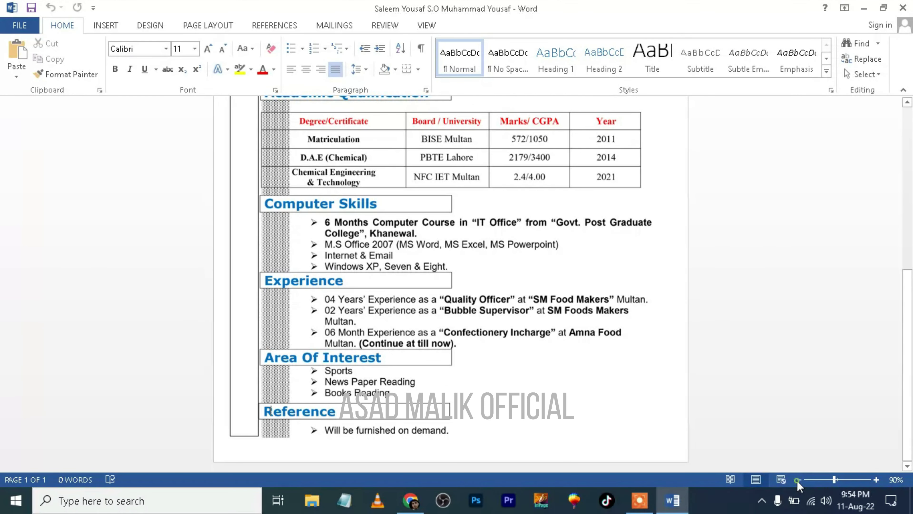
{"action": "left_click", "coordinate": [797, 480]}
{"action": "left_click", "coordinate": [798, 480]}
{"action": "left_click", "coordinate": [798, 480]}
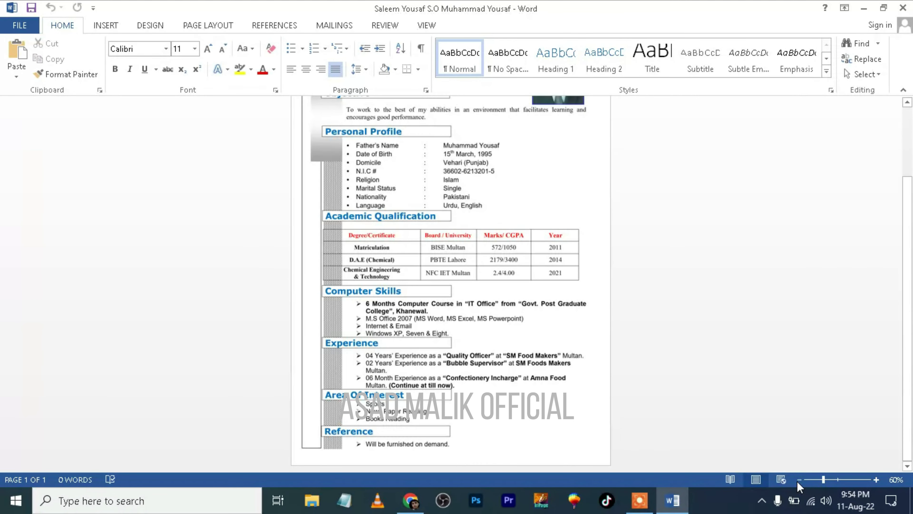
{"action": "left_click", "coordinate": [798, 480]}
{"action": "left_click", "coordinate": [798, 480]}
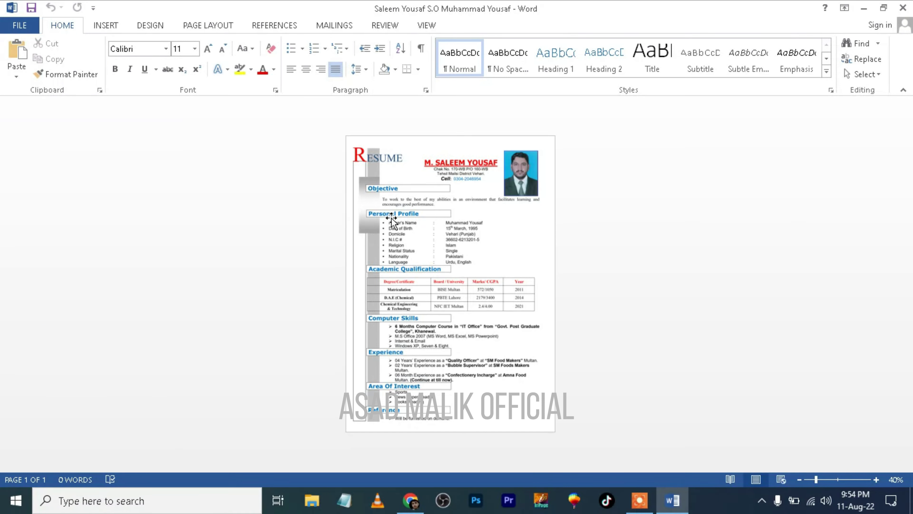
Select the resume picture and nudge it slightly on the page
{"action": "left_click", "coordinate": [392, 218]}
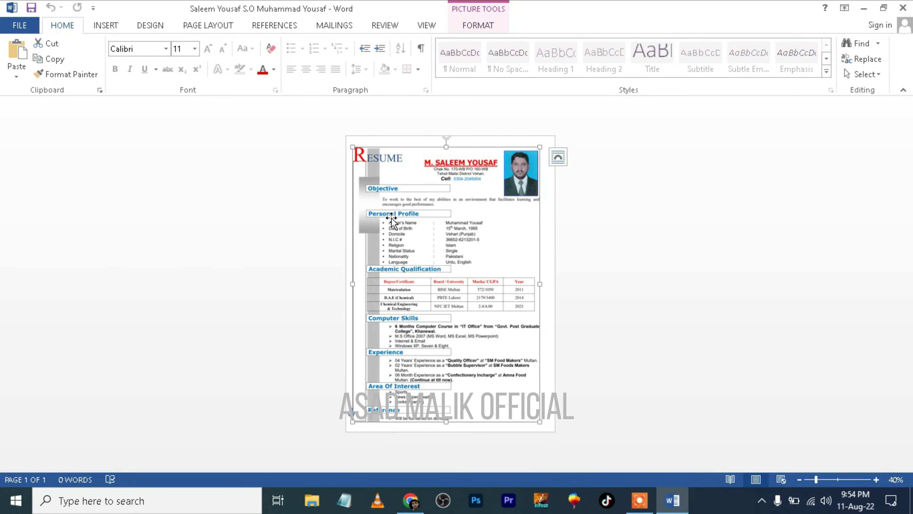
{"action": "left_click_drag", "start_coordinate": [392, 218], "coordinate": [391, 202]}
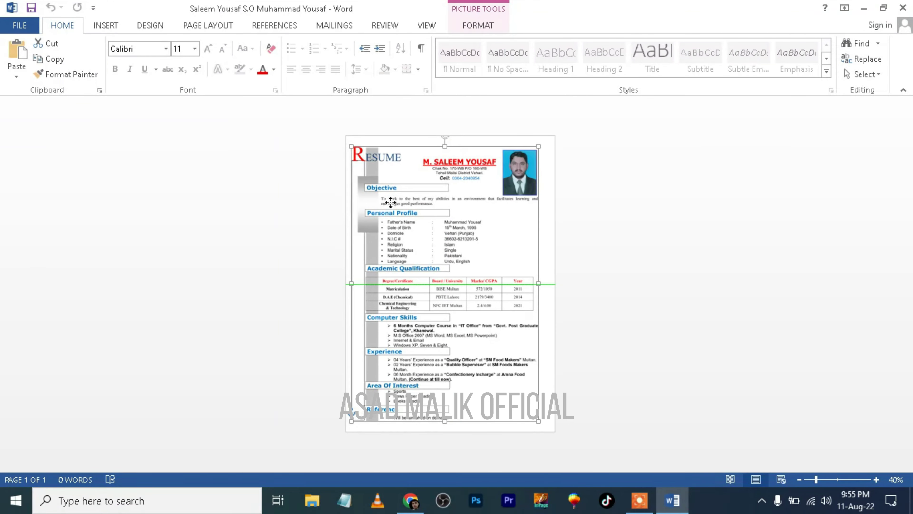
{"action": "left_click_drag", "start_coordinate": [391, 202], "coordinate": [391, 205]}
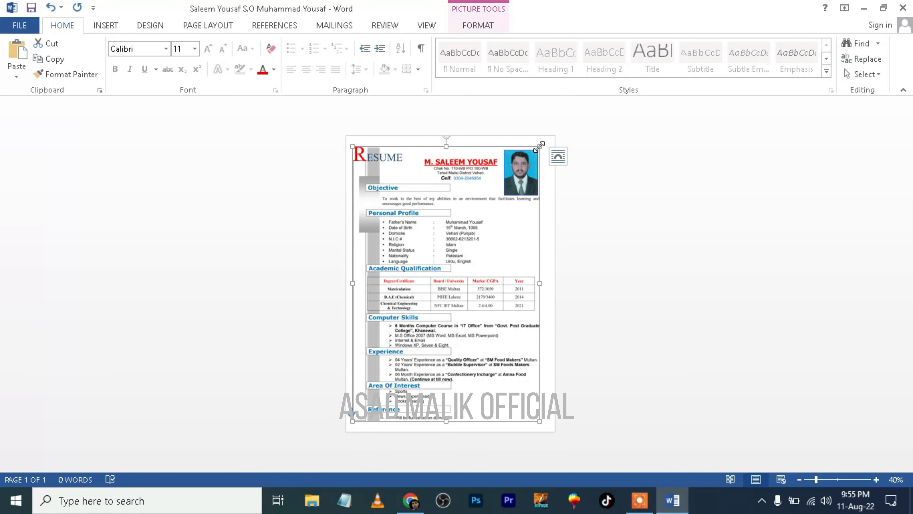
Shrink the picture from its top-right corner, then close Word without saving
{"action": "left_click_drag", "start_coordinate": [539, 147], "coordinate": [440, 224]}
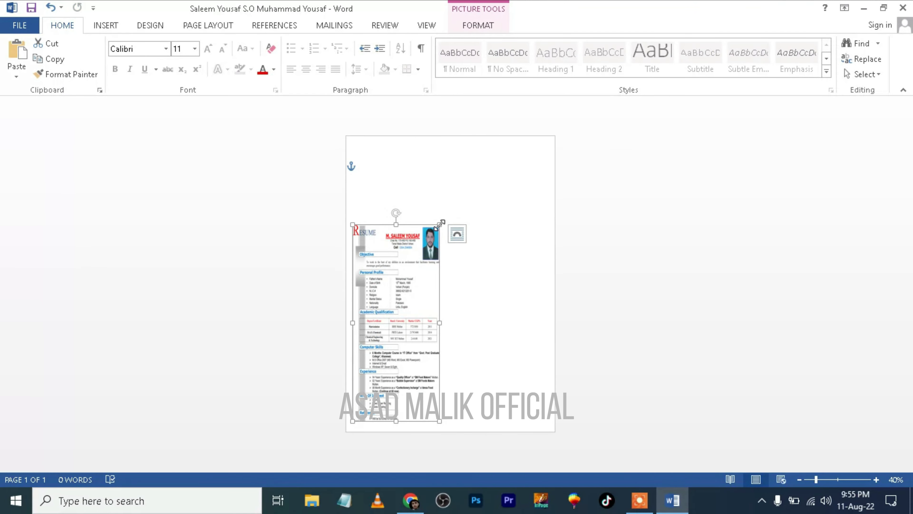
{"action": "left_click", "coordinate": [902, 9]}
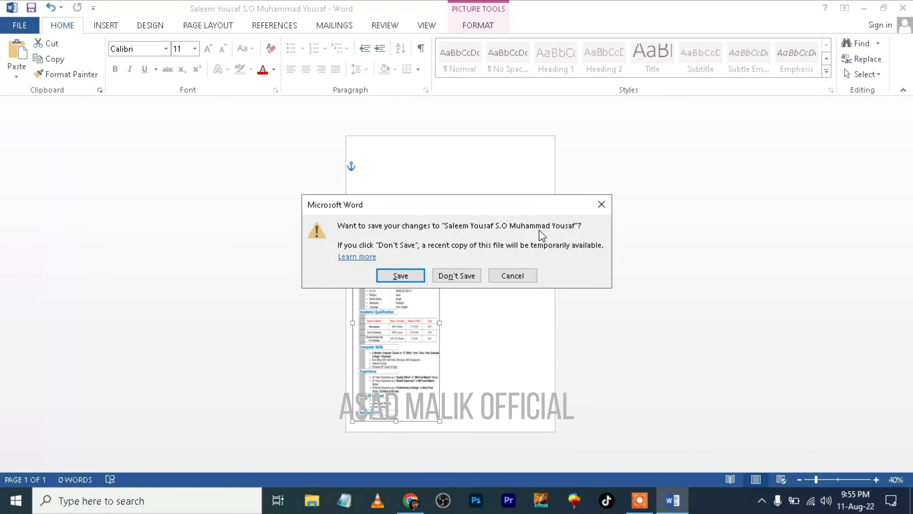
{"action": "left_click", "coordinate": [466, 278]}
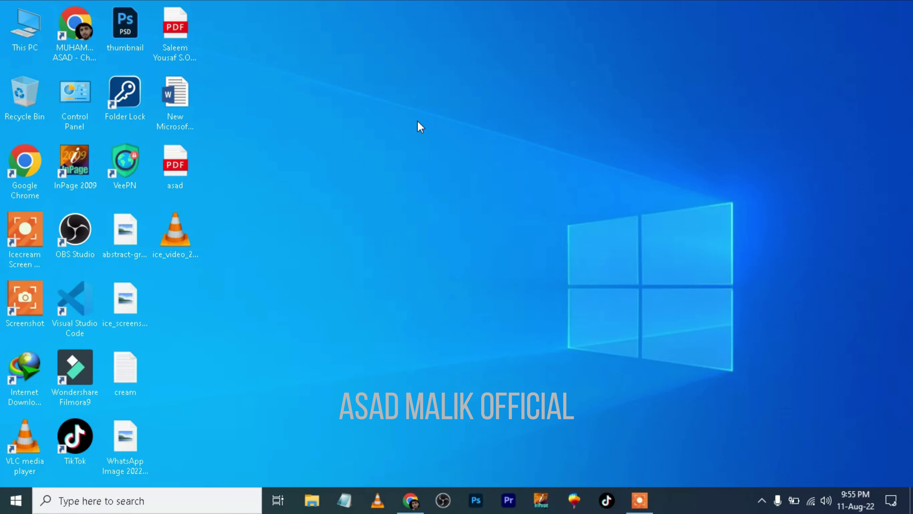
Refresh the desktop and open the text PDF in Microsoft Edge's viewer
{"action": "right_click", "coordinate": [422, 79]}
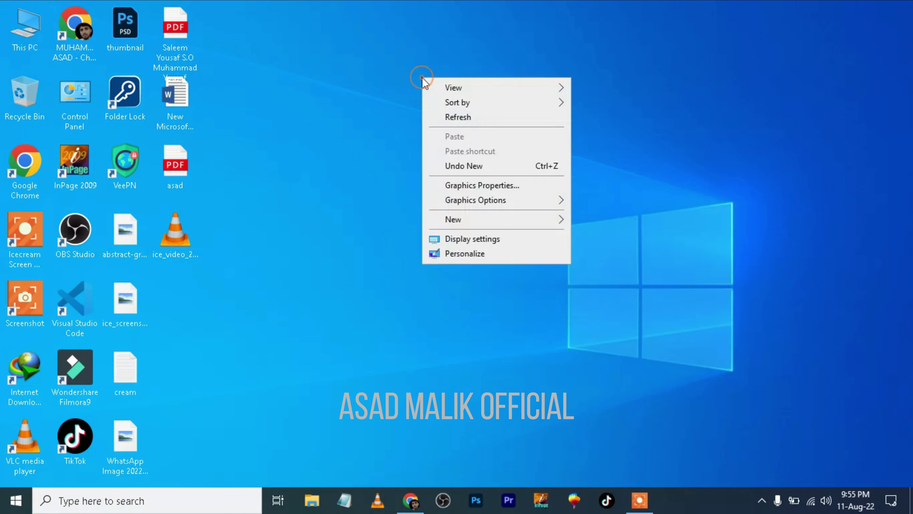
{"action": "left_click", "coordinate": [446, 118]}
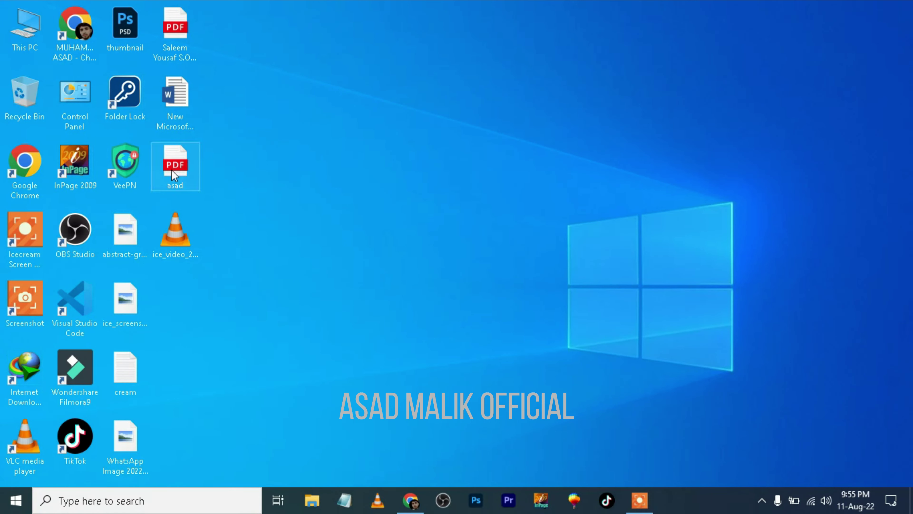
{"action": "mouse_move", "coordinate": [174, 166]}
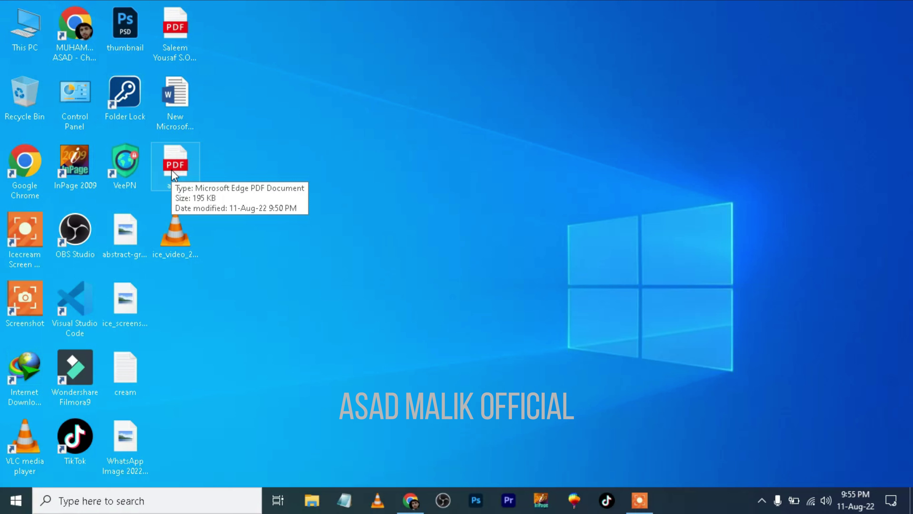
{"action": "right_click", "coordinate": [172, 172]}
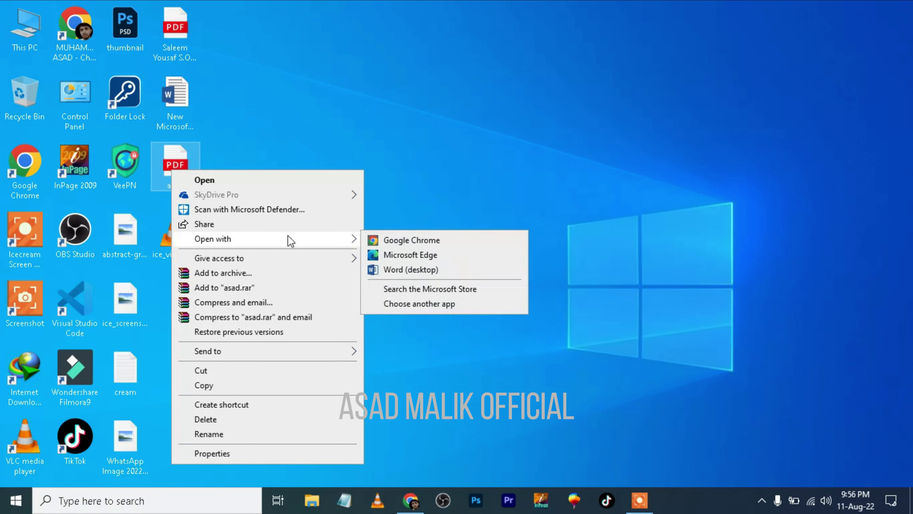
{"action": "double_click", "coordinate": [172, 162]}
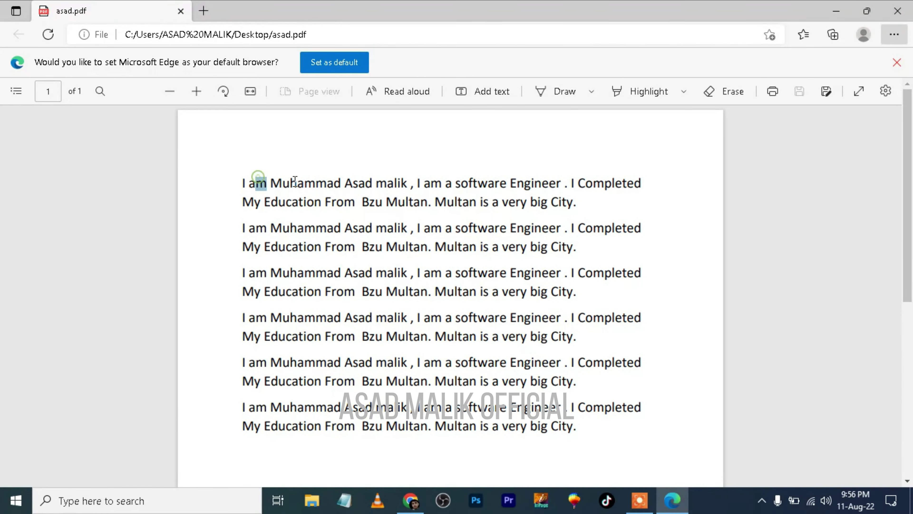
Test selecting words and lines in the Edge PDF viewer, scroll, then close Edge
{"action": "left_click_drag", "start_coordinate": [255, 182], "coordinate": [540, 247]}
{"action": "left_click", "coordinate": [475, 296]}
{"action": "triple_click", "coordinate": [476, 297]}
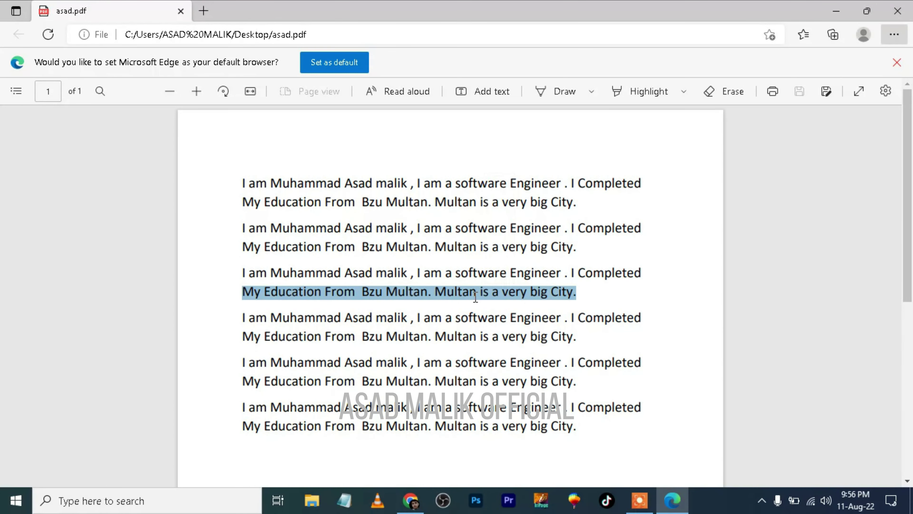
{"action": "scroll", "coordinate": [476, 297], "scroll_direction": "down", "scroll_amount": 5}
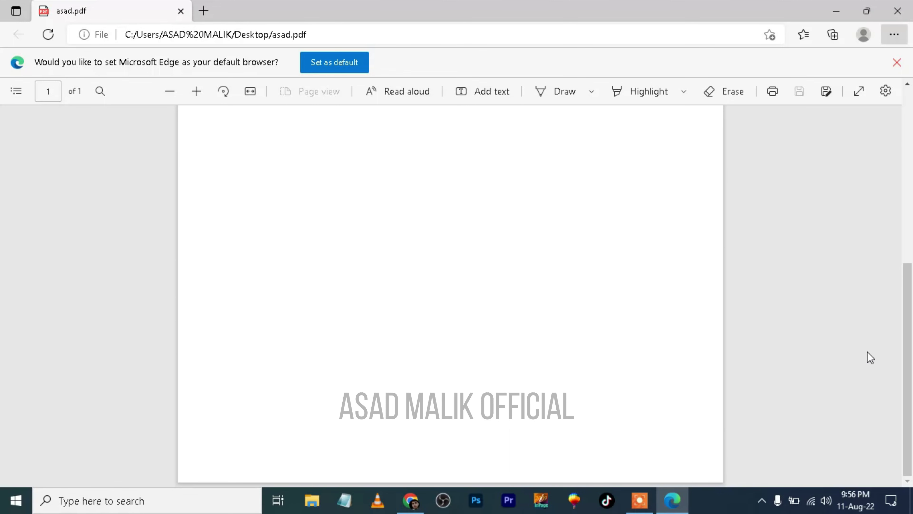
{"action": "mouse_move", "coordinate": [907, 372]}
{"action": "left_mouse_down"}
{"action": "mouse_move", "coordinate": [912, 212]}
{"action": "mouse_move", "coordinate": [899, 188]}
{"action": "left_mouse_up"}
{"action": "left_click", "coordinate": [874, 217]}
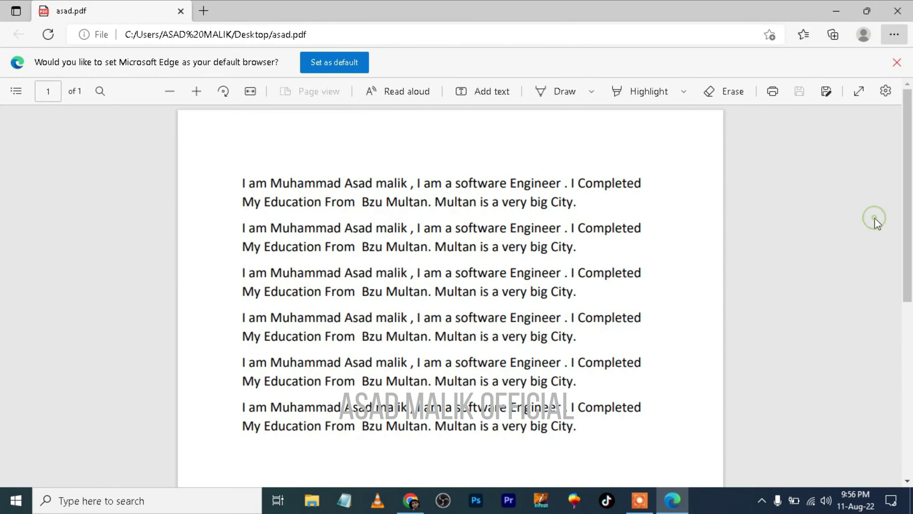
{"action": "left_click", "coordinate": [898, 11]}
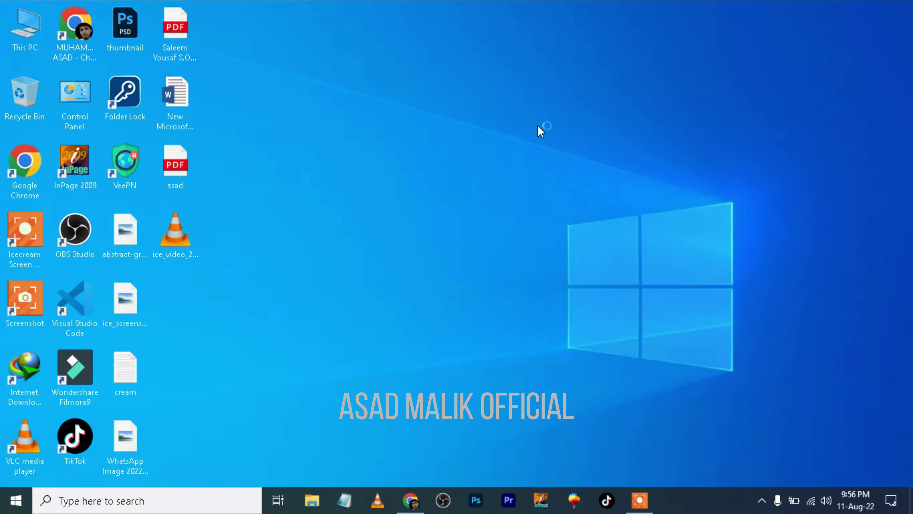
Open the PDF 'asad' with Word (desktop), accept the conversion, and dismiss activation
{"action": "right_click", "coordinate": [181, 162]}
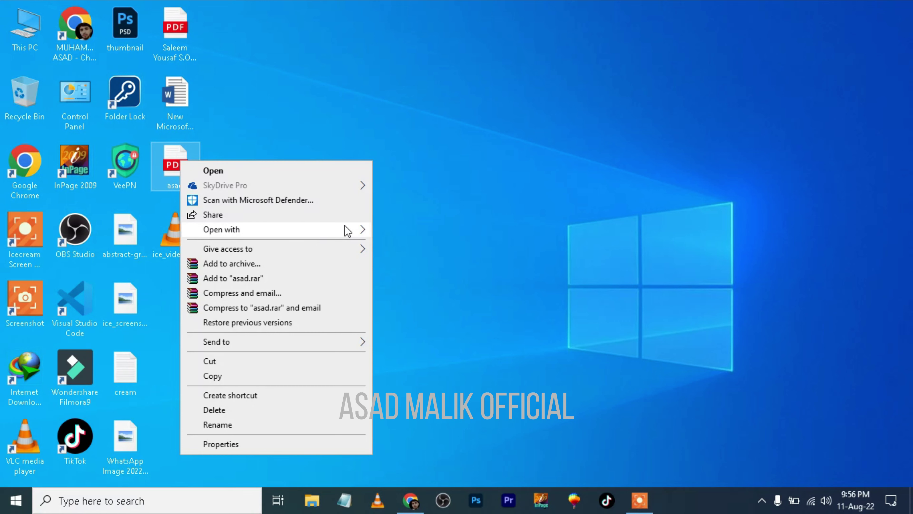
{"action": "mouse_move", "coordinate": [221, 229]}
{"action": "left_click", "coordinate": [402, 263]}
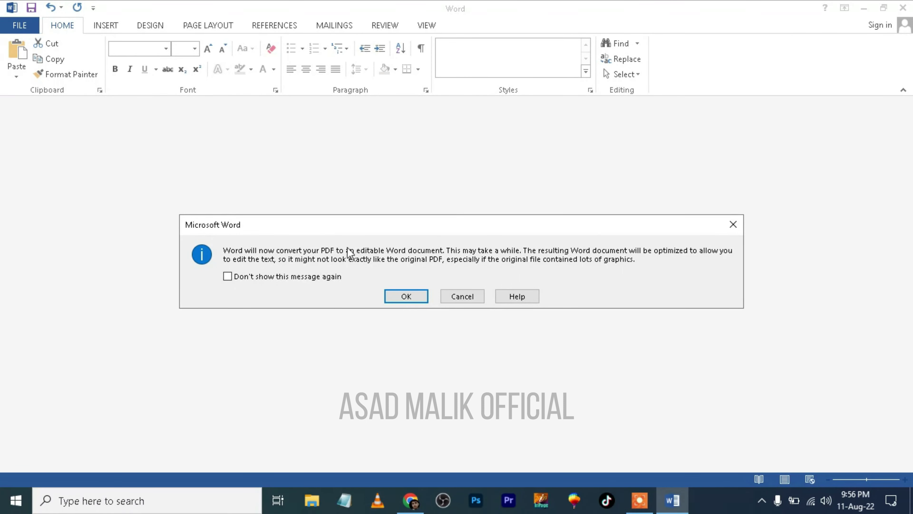
{"action": "left_click", "coordinate": [400, 294]}
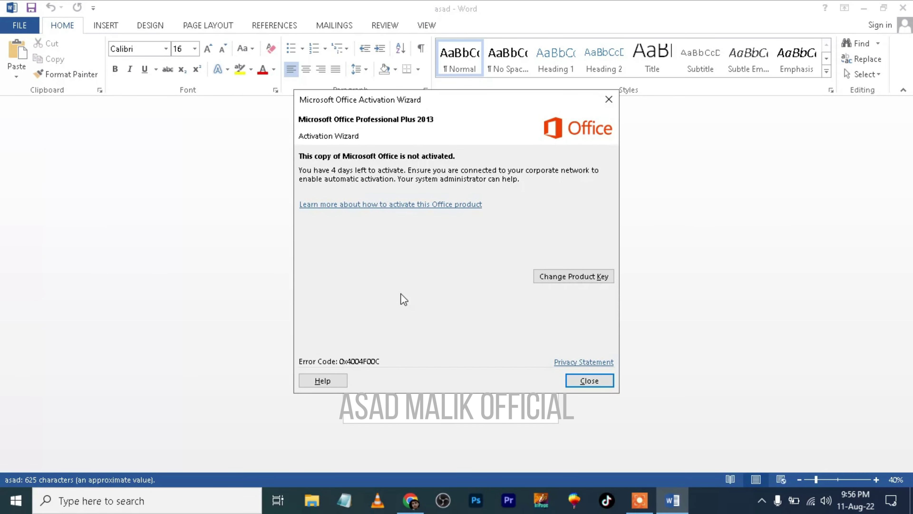
{"action": "left_click", "coordinate": [569, 383]}
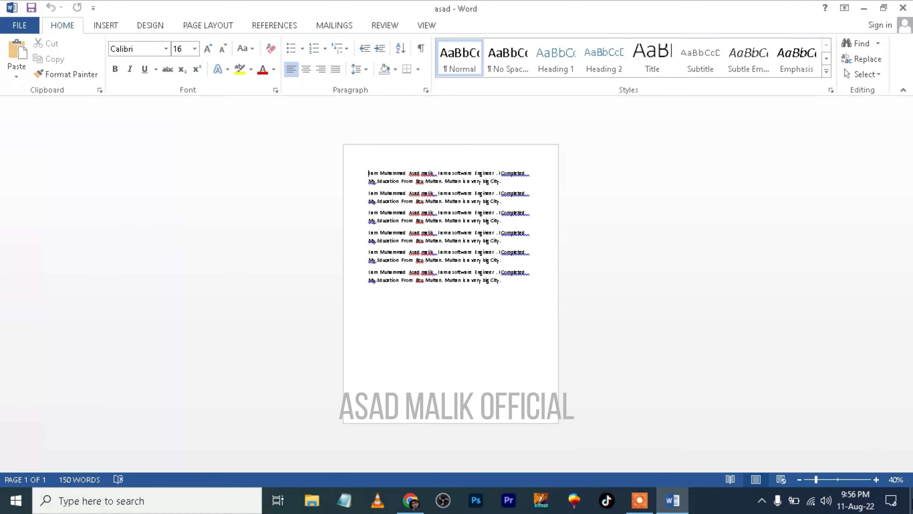
Zoom the page view in to 80%
{"action": "left_click", "coordinate": [875, 479]}
{"action": "left_click", "coordinate": [875, 479]}
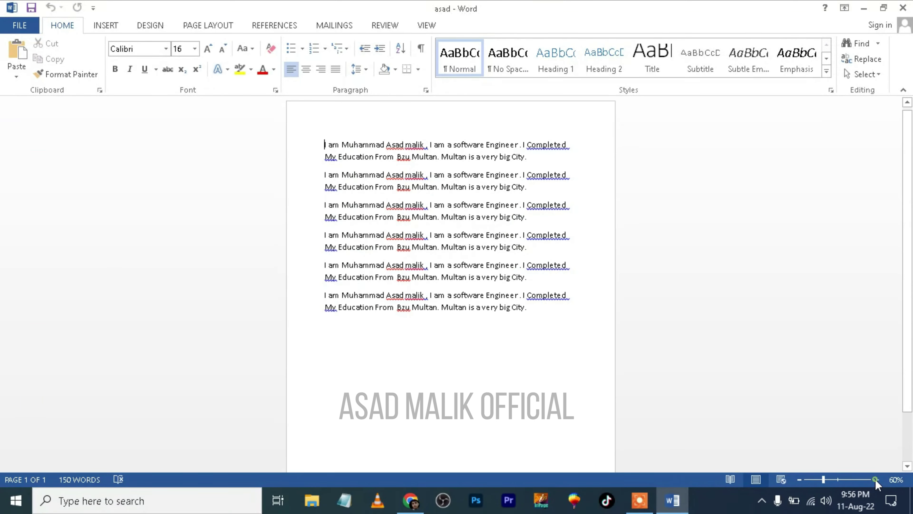
{"action": "left_click", "coordinate": [876, 479]}
{"action": "left_click", "coordinate": [875, 480]}
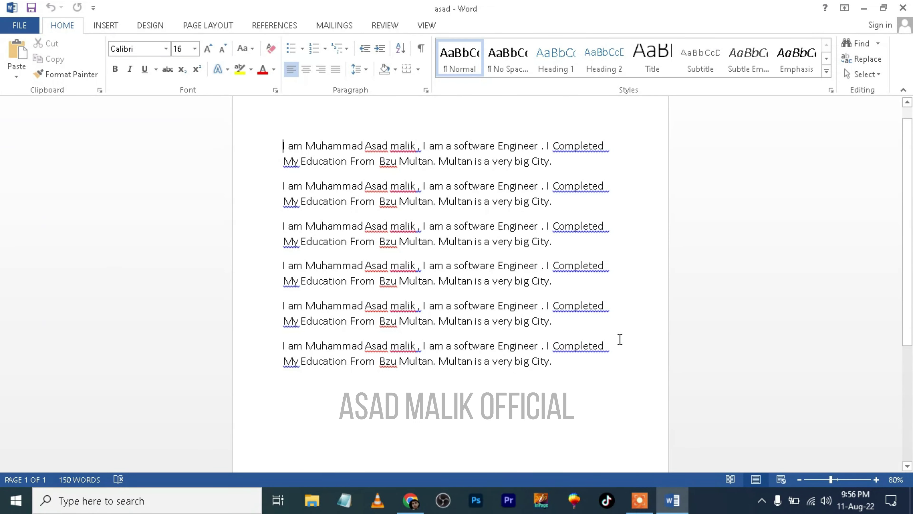
Replace 'software Engineer' in line one with 'software sdaermk'
{"action": "left_click", "coordinate": [543, 145]}
{"action": "key", "text": "BackSpace"}
{"action": "key", "text": "BackSpace"}
{"action": "key", "text": "BackSpace"}
{"action": "key", "text": "BackSpace"}
{"action": "key", "text": "BackSpace"}
{"action": "key", "text": "BackSpace"}
{"action": "key", "text": "BackSpace"}
{"action": "key", "text": "BackSpace"}
{"action": "key", "text": "BackSpace"}
{"action": "key", "text": "BackSpace"}
{"action": "key", "text": "BackSpace"}
{"action": "key", "text": "BackSpace"}
{"action": "key", "text": "BackSpace"}
{"action": "key", "text": "BackSpace"}
{"action": "key", "text": "BackSpace"}
{"action": "key", "text": "BackSpace"}
{"action": "key", "text": "BackSpace"}
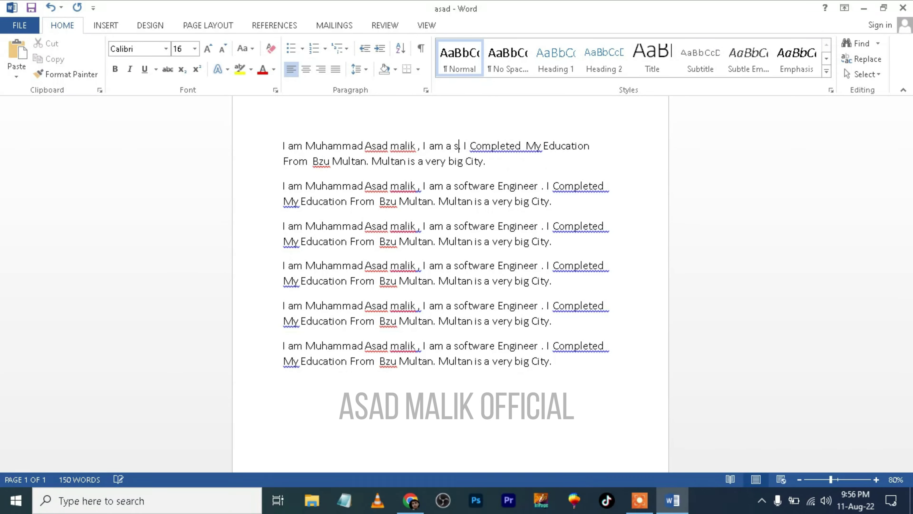
{"action": "type", "text": "oftware sdaermk"}
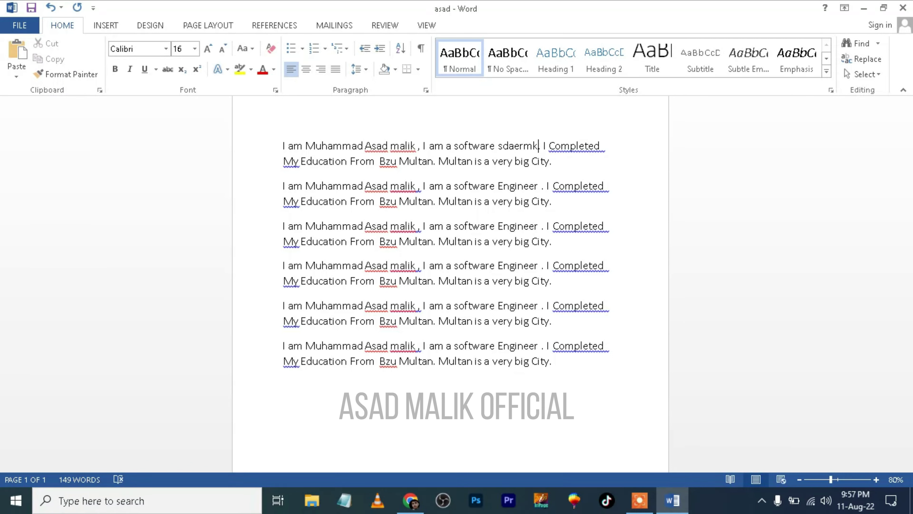